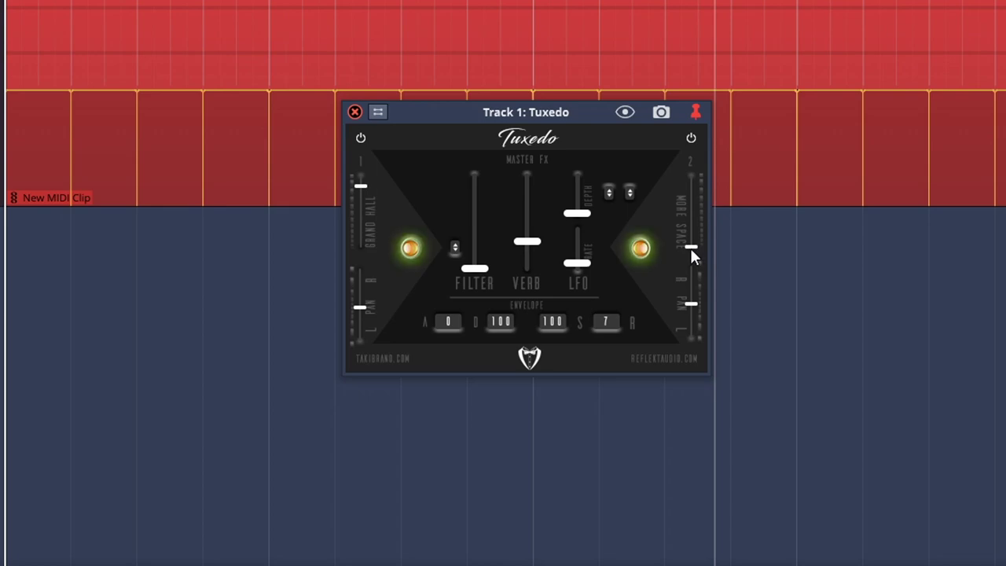
Sweep Tuxedo's More Space slider up and down during playback, finishing near the top
scroll(691, 247, up, 3)
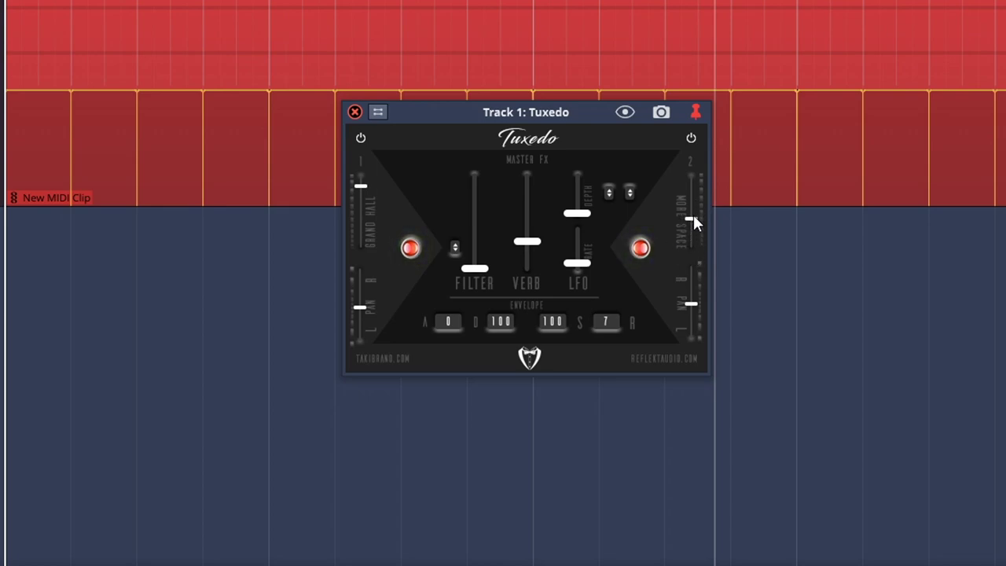
drag(693, 218, 696, 170)
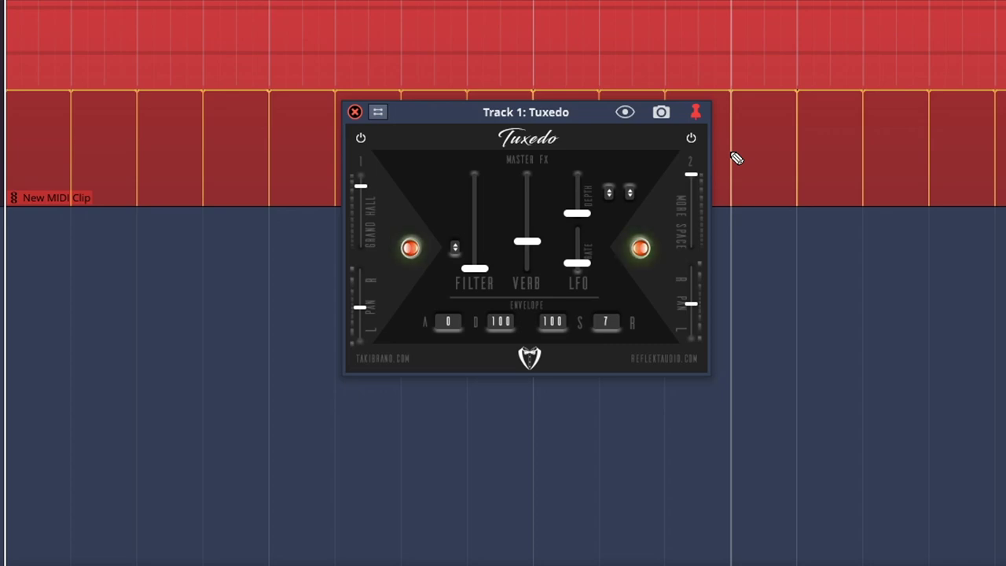
drag(690, 175, 690, 197)
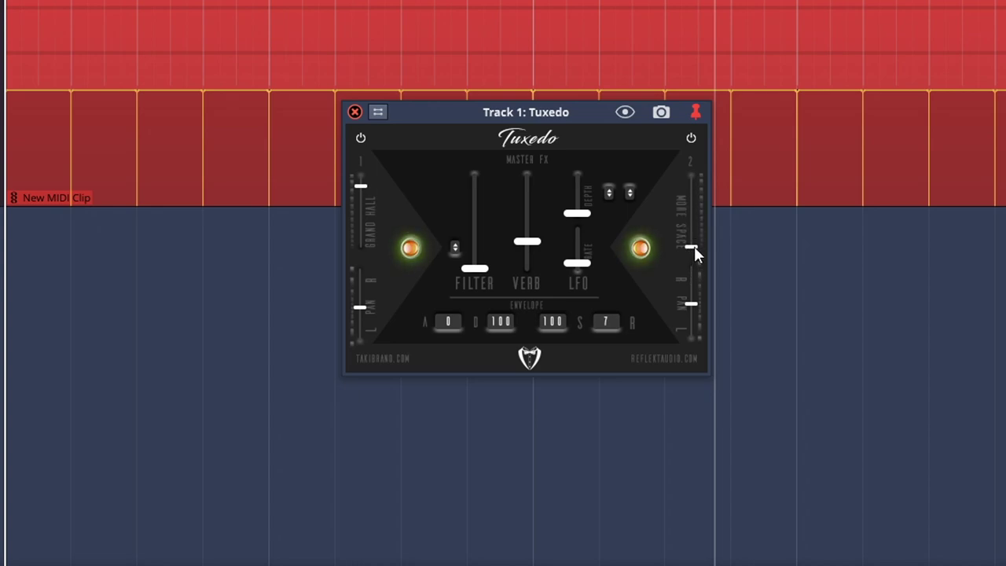
drag(690, 248, 718, 134)
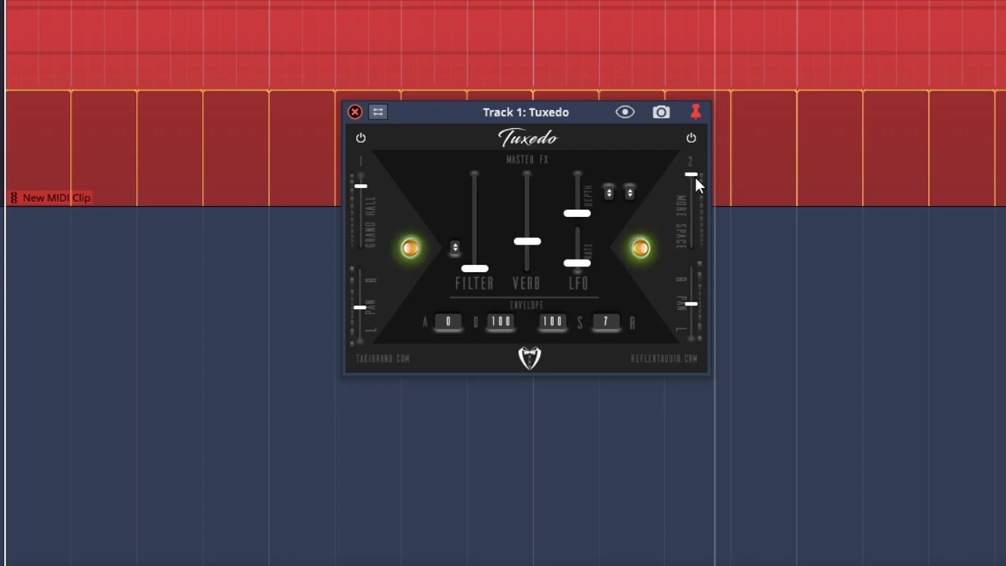
drag(695, 174, 690, 208)
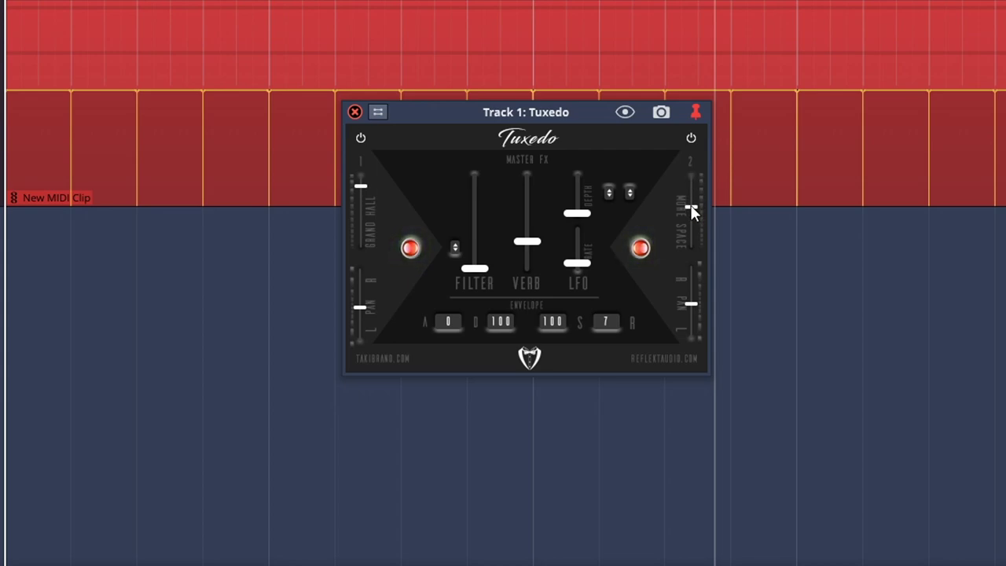
drag(690, 207, 690, 245)
drag(698, 201, 705, 168)
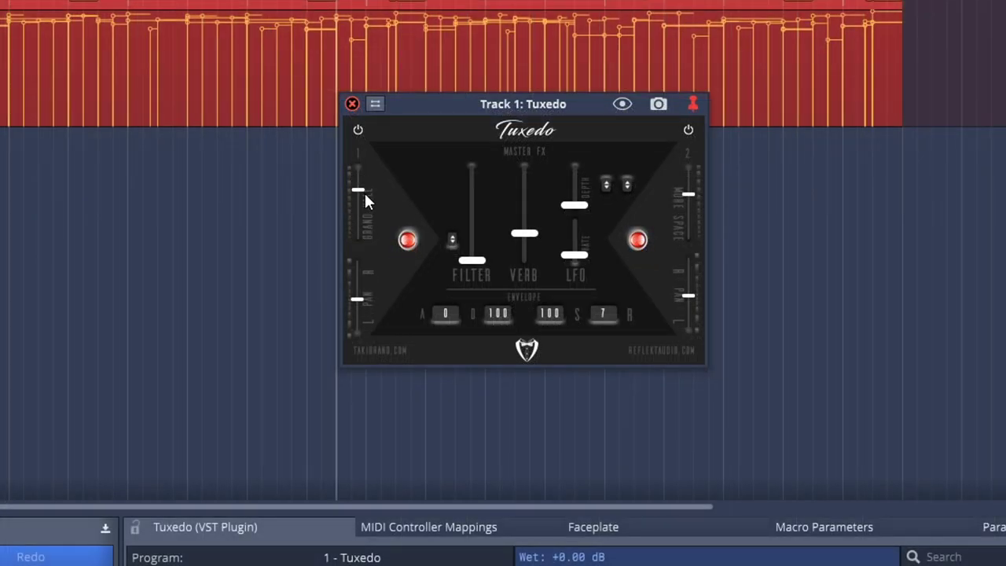
Nudge Grand Hall up slightly and check the filter type and LFO menus without changing them
drag(364, 192, 368, 189)
click(451, 240)
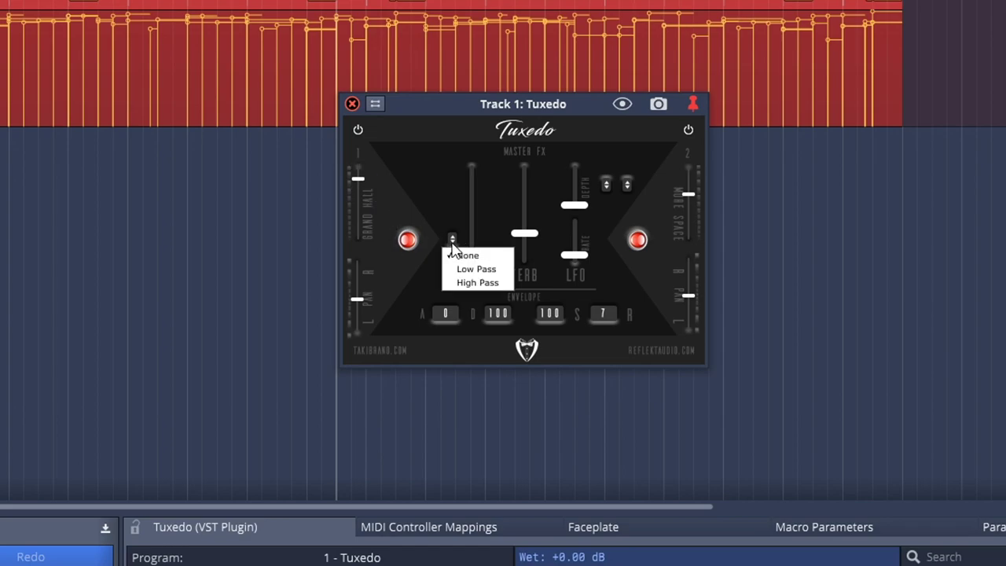
click(452, 243)
click(607, 186)
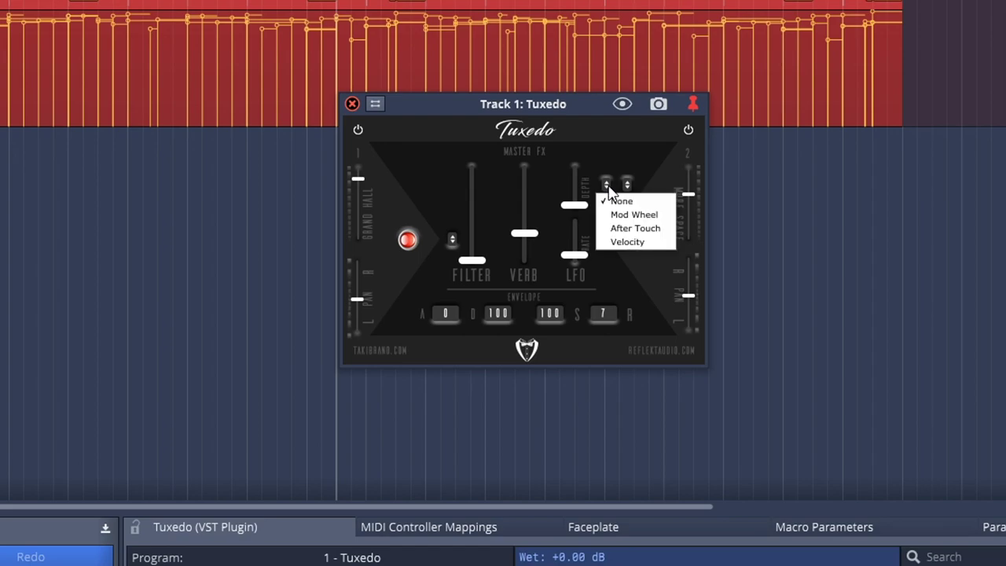
click(628, 184)
click(628, 185)
click(628, 185)
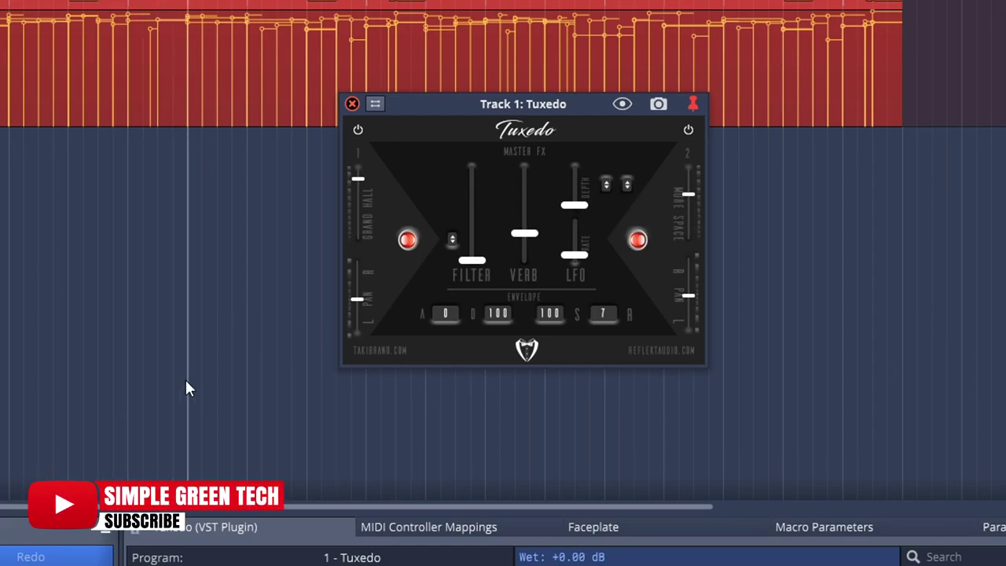
During playback, lower Grand Hall to mid-travel and push Verb and More Space to maximum
key(space)
drag(356, 178, 359, 213)
click(524, 202)
drag(528, 207, 534, 181)
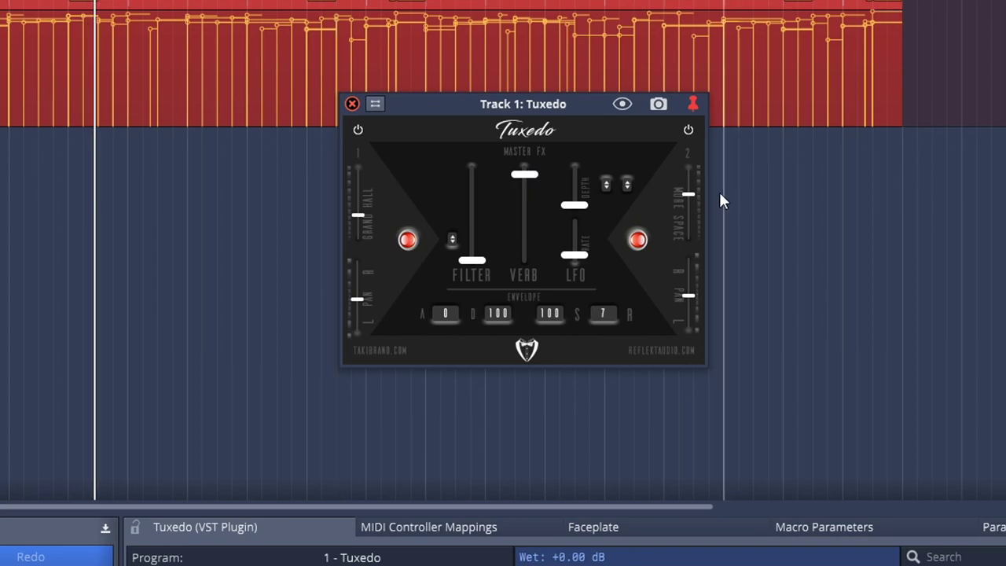
drag(690, 193, 691, 174)
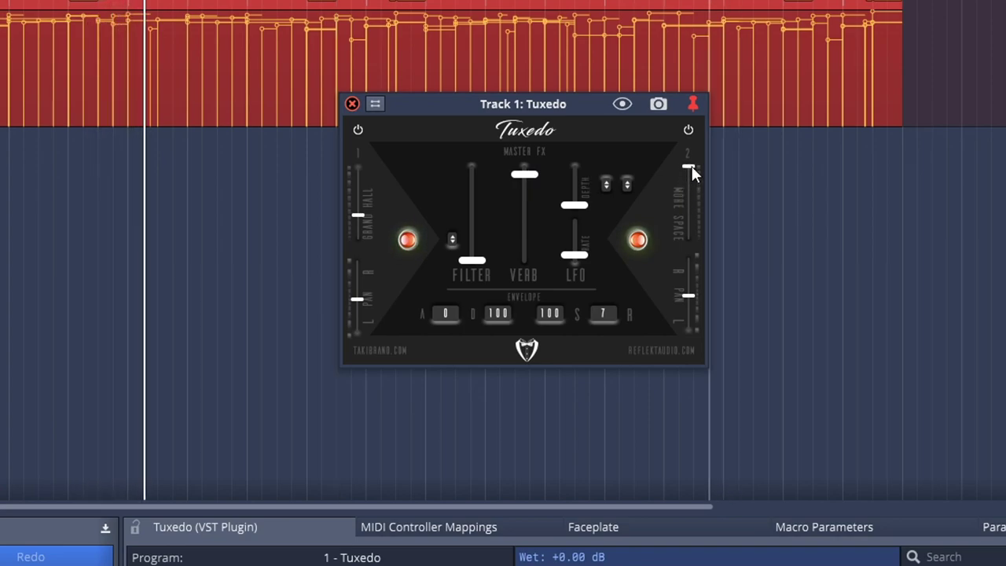
Set Tuxedo's filter type to High Pass and sweep the filter amount
click(452, 240)
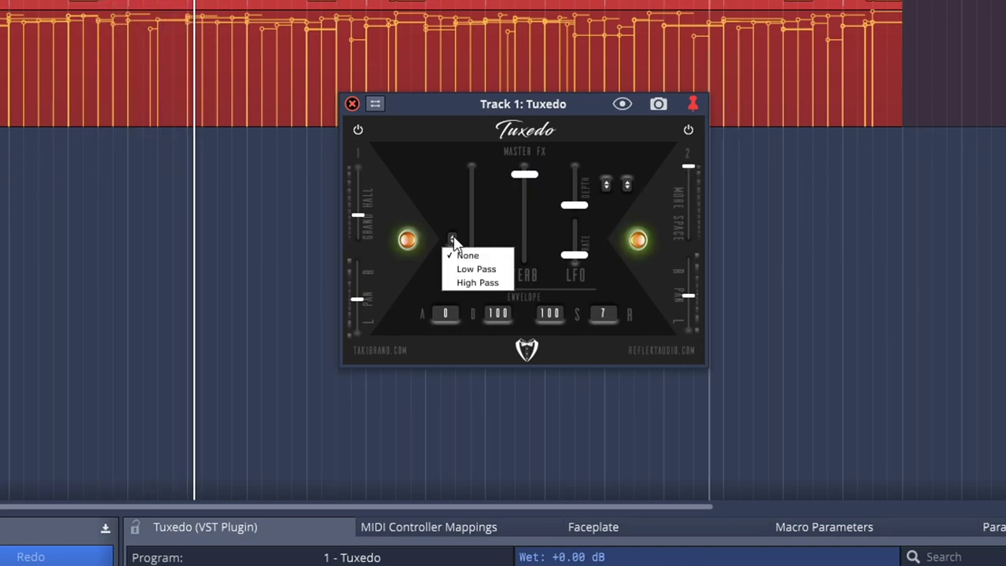
click(468, 256)
drag(467, 263, 489, 247)
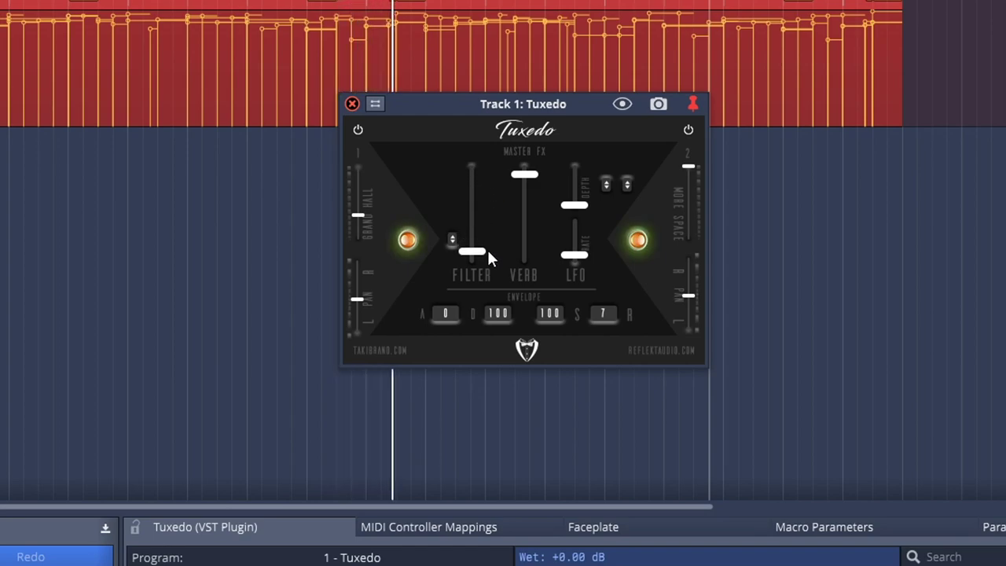
Raise Grand Hall, lower More Space, and dip Verb before bringing it back up
drag(358, 213, 359, 179)
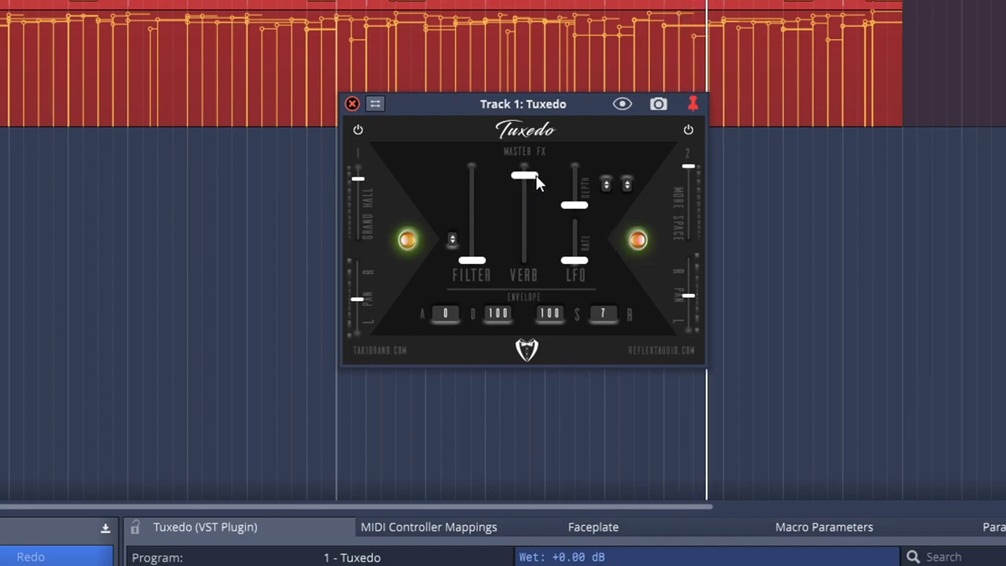
drag(538, 176, 532, 220)
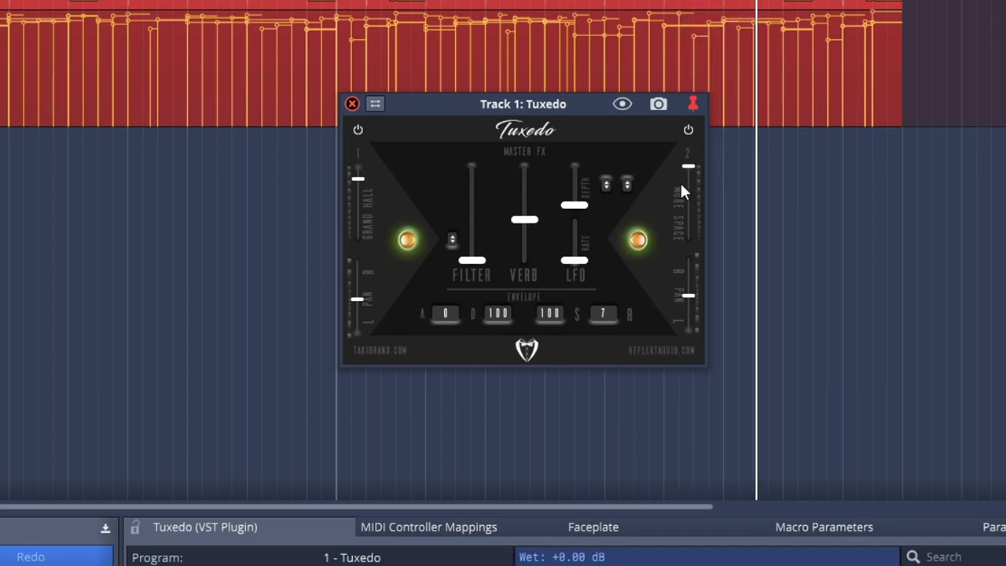
drag(689, 167, 689, 216)
drag(526, 224, 527, 190)
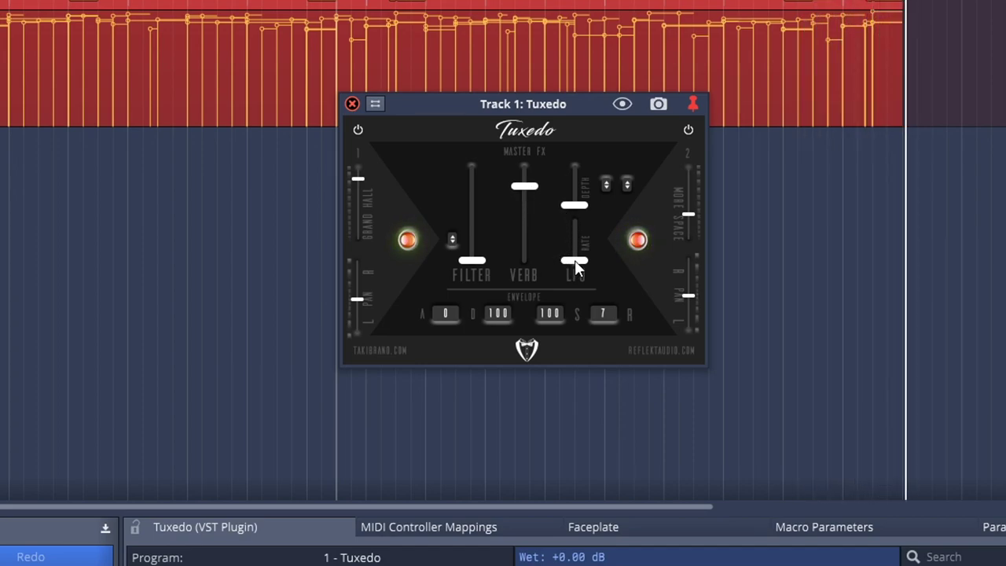
Route the LFO to Pitch with maximum depth, sweep its rate, and nudge Grand Hall up
click(626, 185)
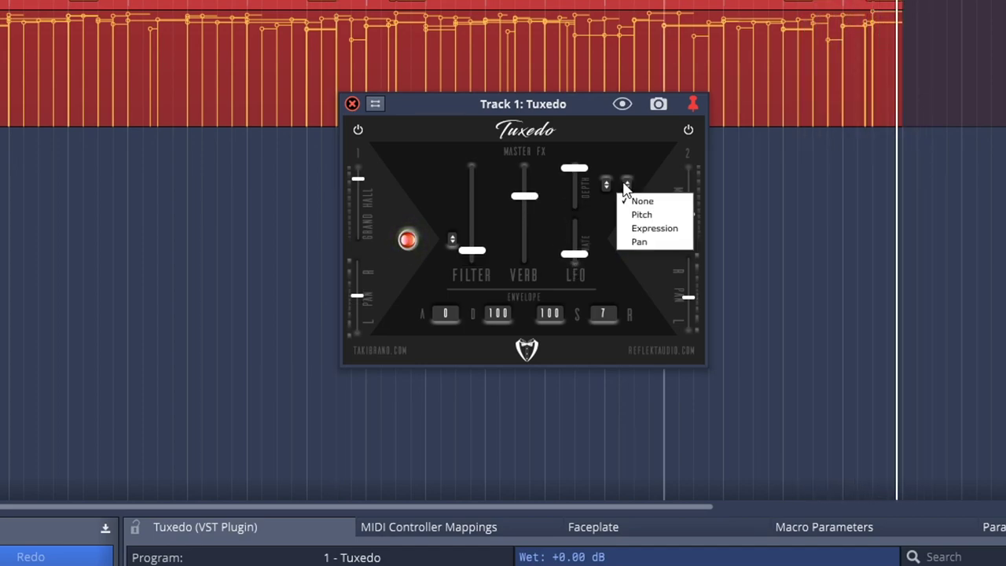
click(638, 227)
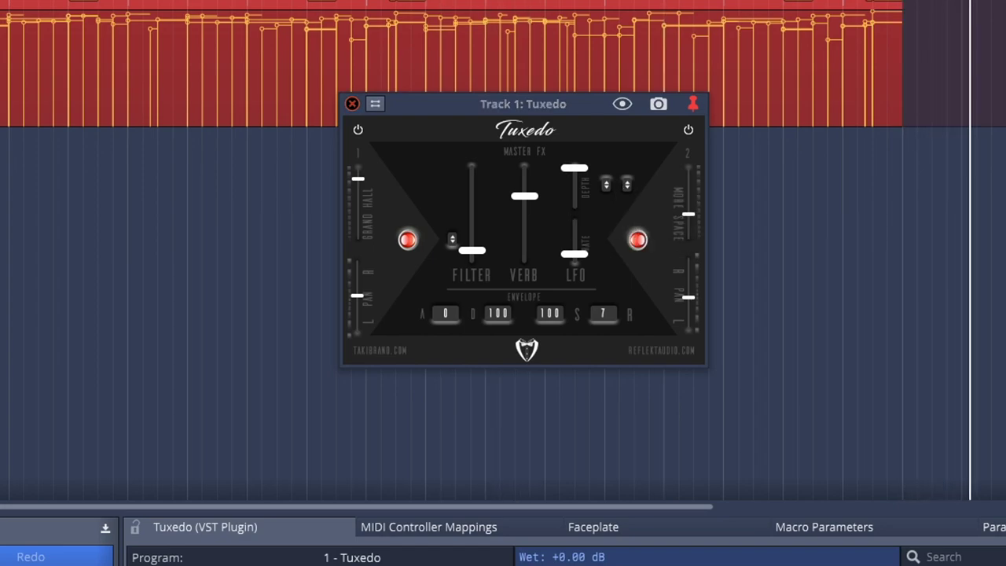
mouse_move(578, 170)
mouse_down()
mouse_move(575, 222)
mouse_move(585, 167)
mouse_up()
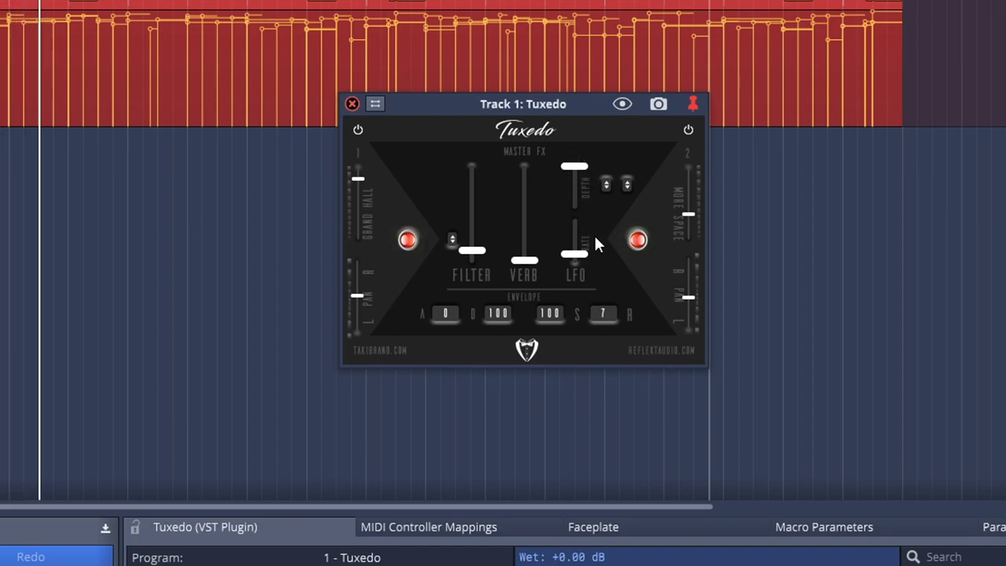
mouse_move(581, 257)
mouse_down()
mouse_move(584, 217)
mouse_move(582, 270)
mouse_up()
drag(524, 260, 524, 235)
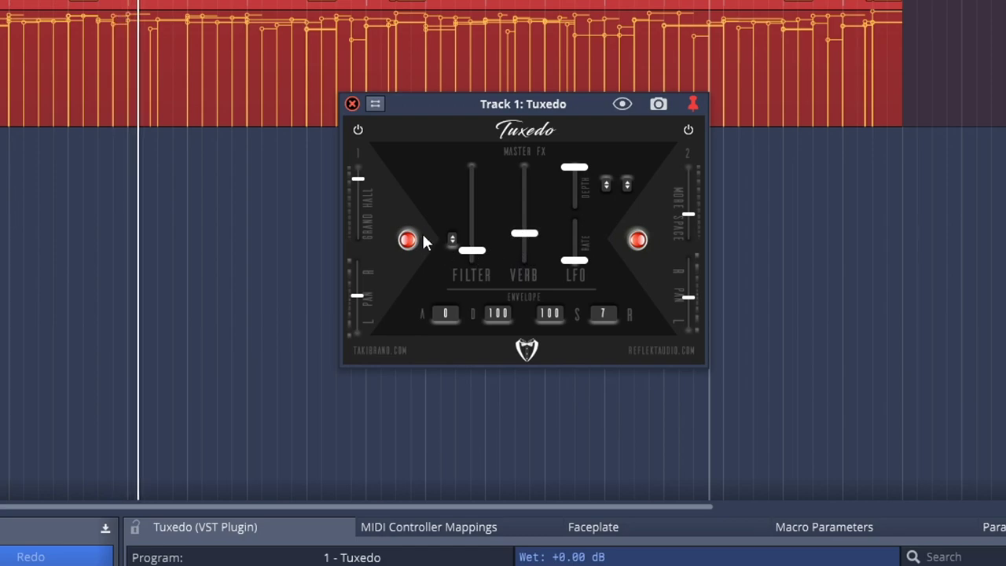
drag(354, 180, 355, 173)
Check the filter type list unchanged and vary the LFO depth and rate
click(452, 240)
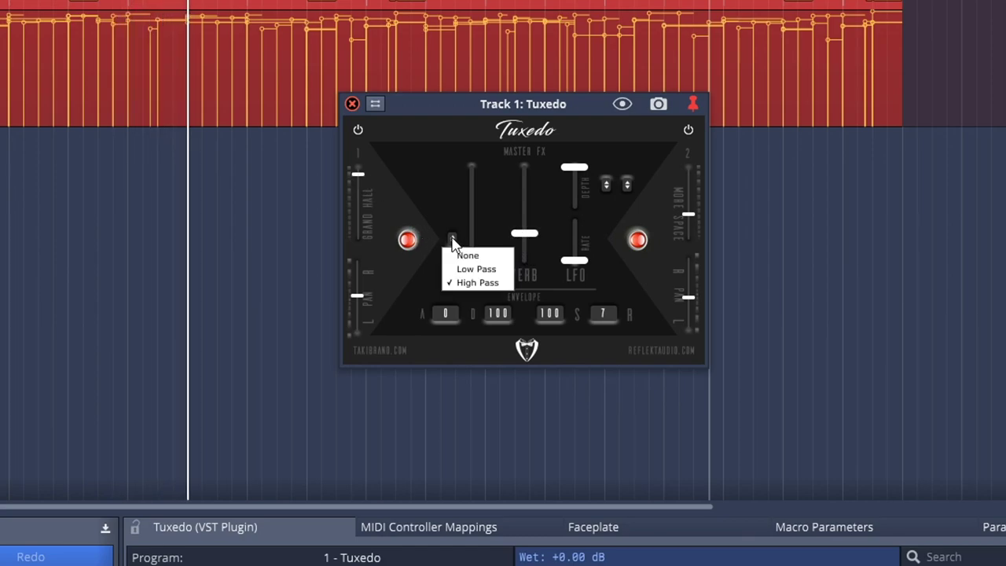
click(463, 255)
mouse_move(572, 168)
mouse_down()
mouse_move(577, 217)
mouse_move(574, 167)
mouse_up()
mouse_move(575, 260)
mouse_down()
mouse_move(579, 227)
mouse_move(576, 253)
mouse_up()
Switch the LFO destination to Pan, keep depth high, lower the rate, and raise Verb
click(627, 183)
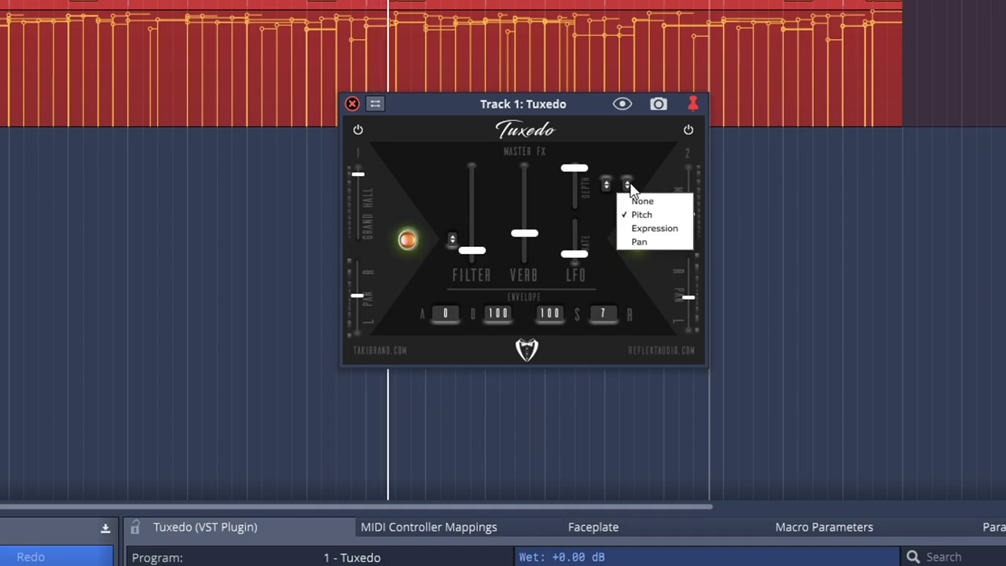
click(654, 242)
mouse_move(574, 254)
mouse_down()
mouse_move(580, 235)
mouse_move(580, 260)
mouse_up()
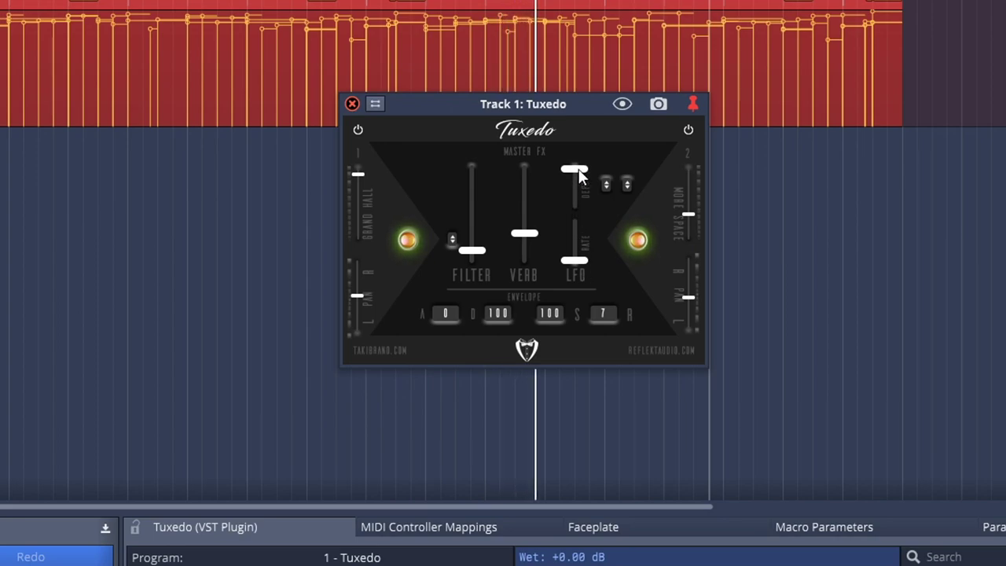
mouse_move(579, 174)
mouse_down()
mouse_move(579, 193)
mouse_move(580, 170)
mouse_up()
drag(580, 251, 582, 248)
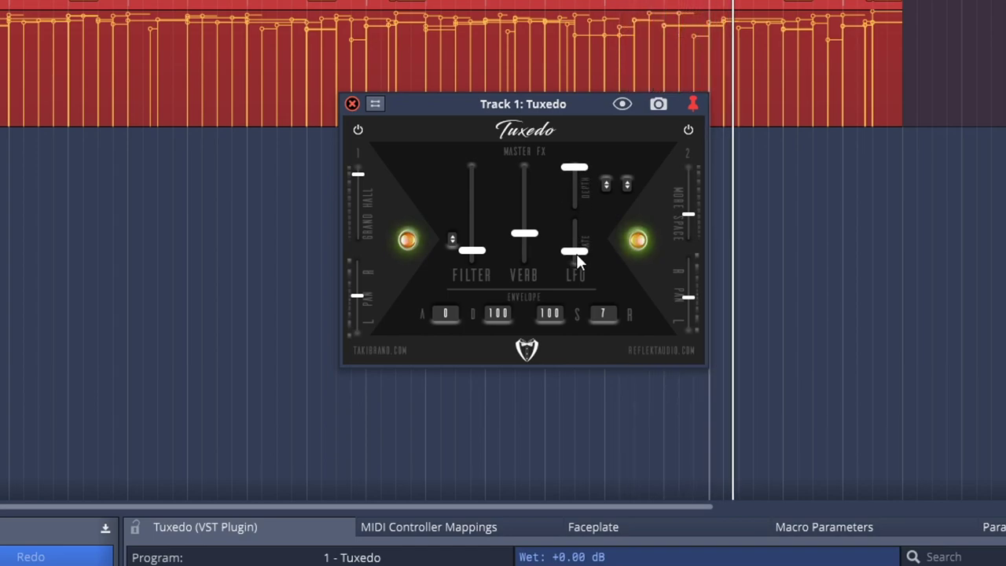
drag(538, 235, 541, 213)
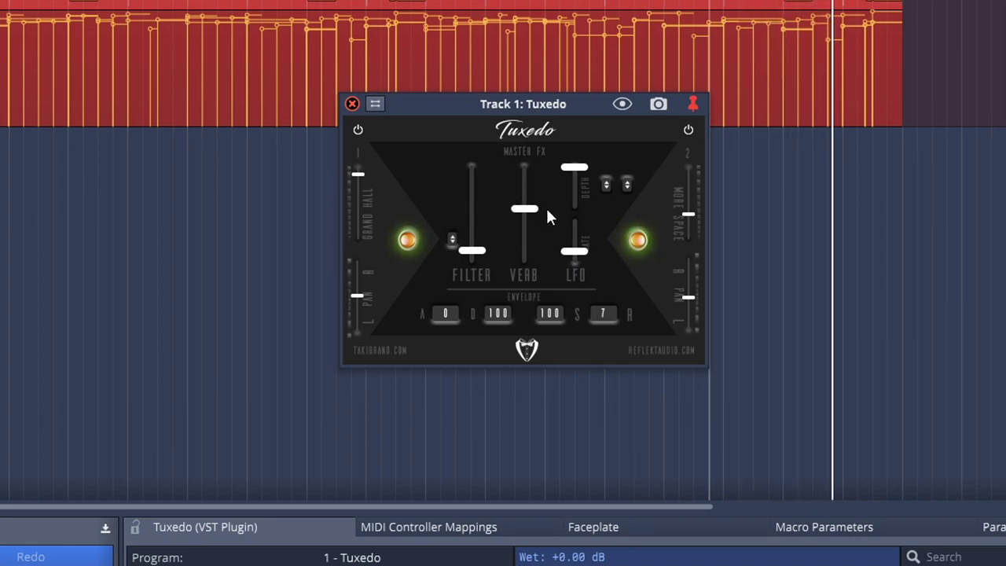